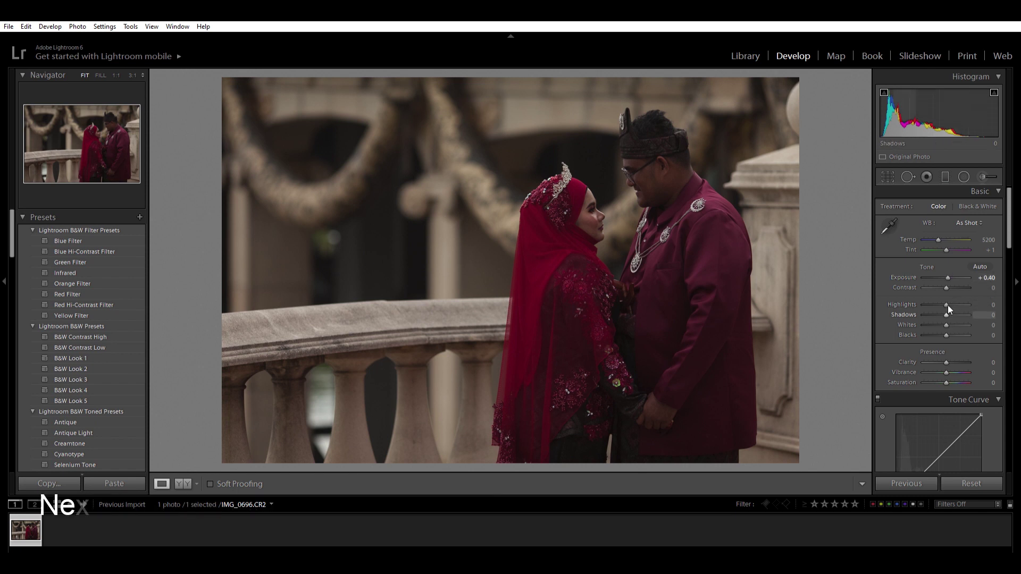
# Raise the photo's Shadows to +86 and the Orange colour's Luminance to +89
pyautogui.moveTo(947, 305); pyautogui.dragTo(967, 311)
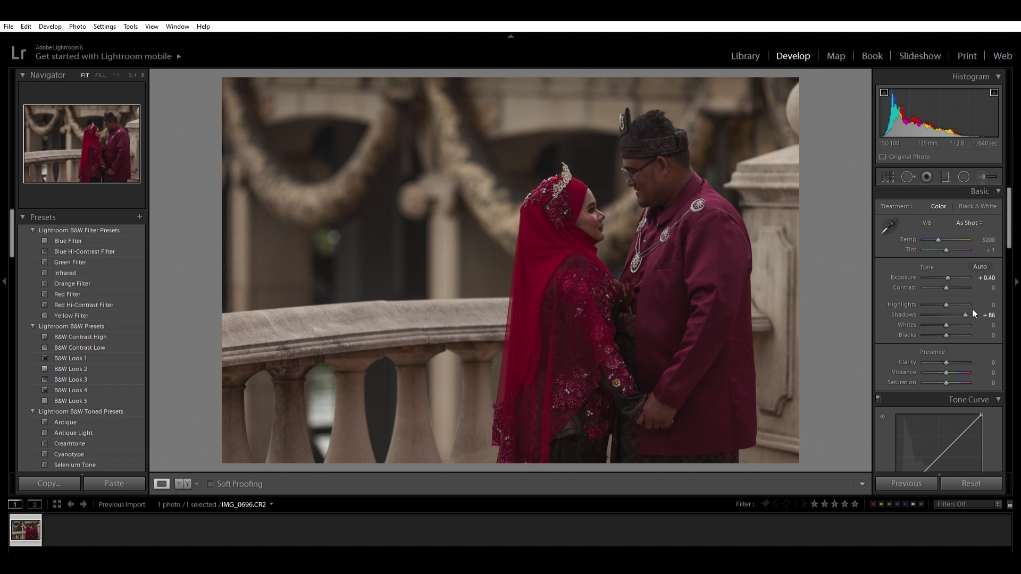
pyautogui.moveTo(1010, 236); pyautogui.dragTo(1008, 292)
pyautogui.click(939, 302)
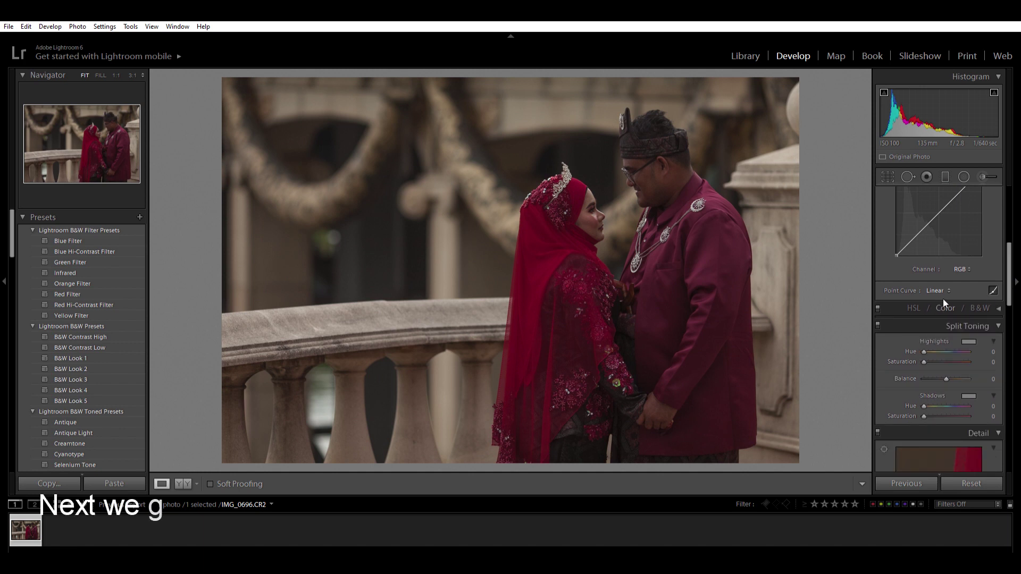
pyautogui.click(943, 300)
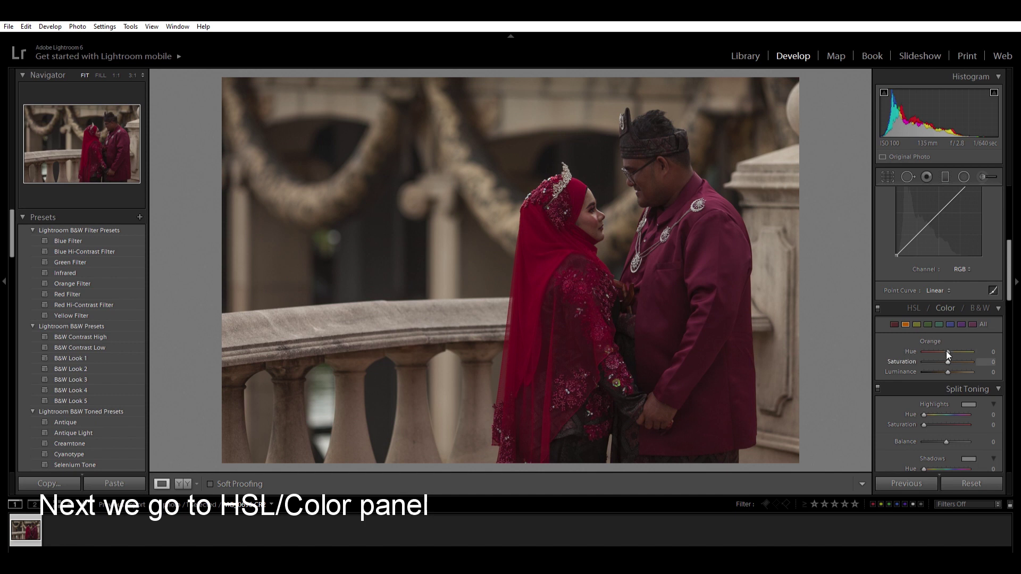
pyautogui.moveTo(946, 362); pyautogui.dragTo(966, 362)
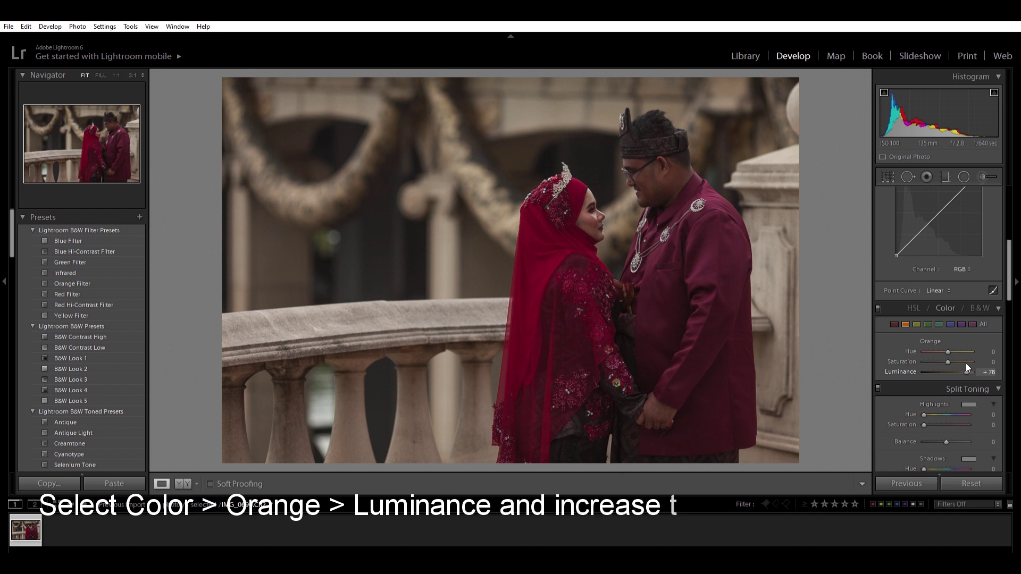
pyautogui.moveTo(968, 363); pyautogui.dragTo(969, 364)
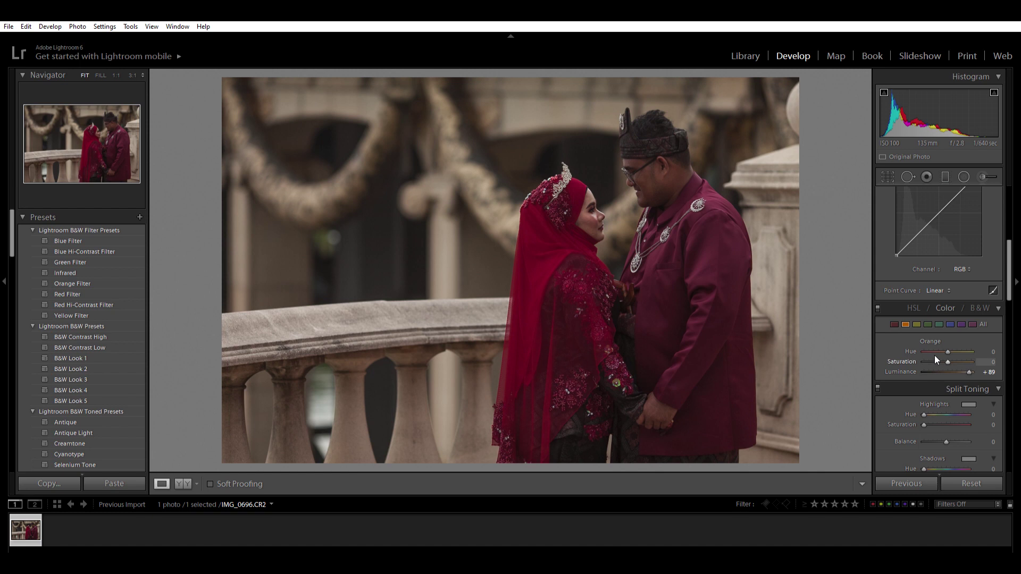
# Darken the photo's left side with a graduated filter pulled inward to the bride, at Exposure -0.83
pyautogui.click(946, 170)
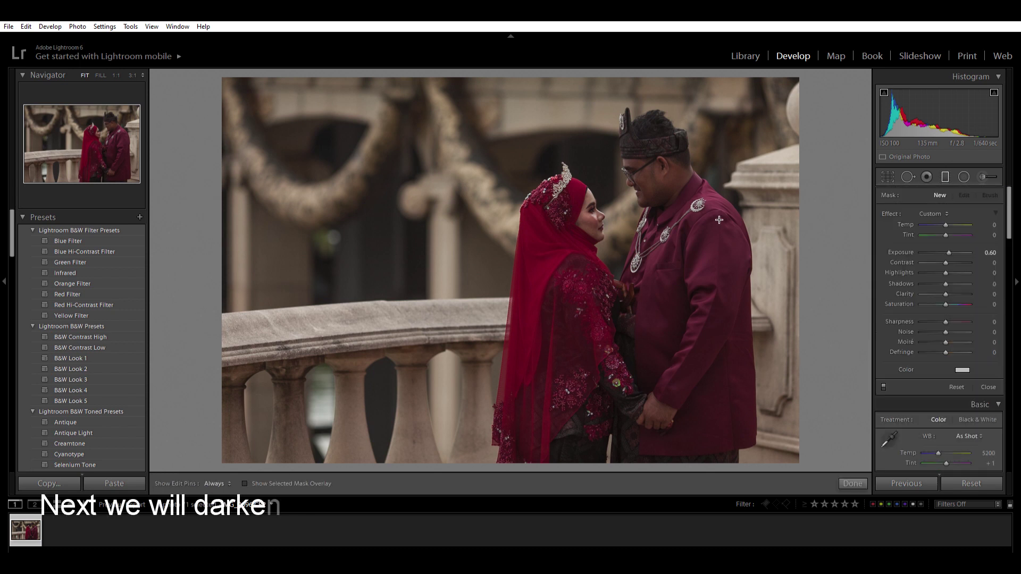
pyautogui.doubleClick(947, 252)
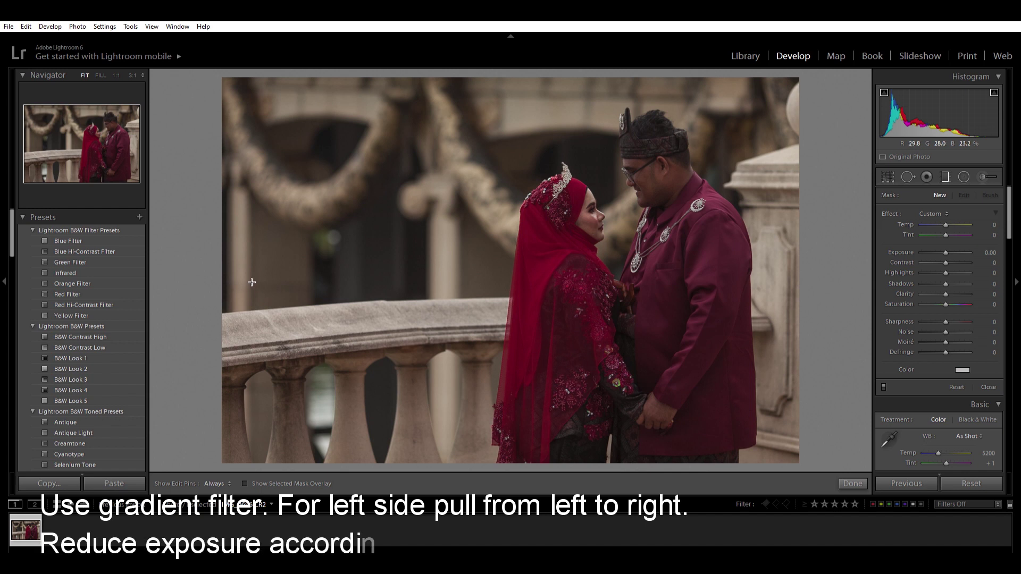
pyautogui.moveTo(246, 284); pyautogui.dragTo(520, 304)
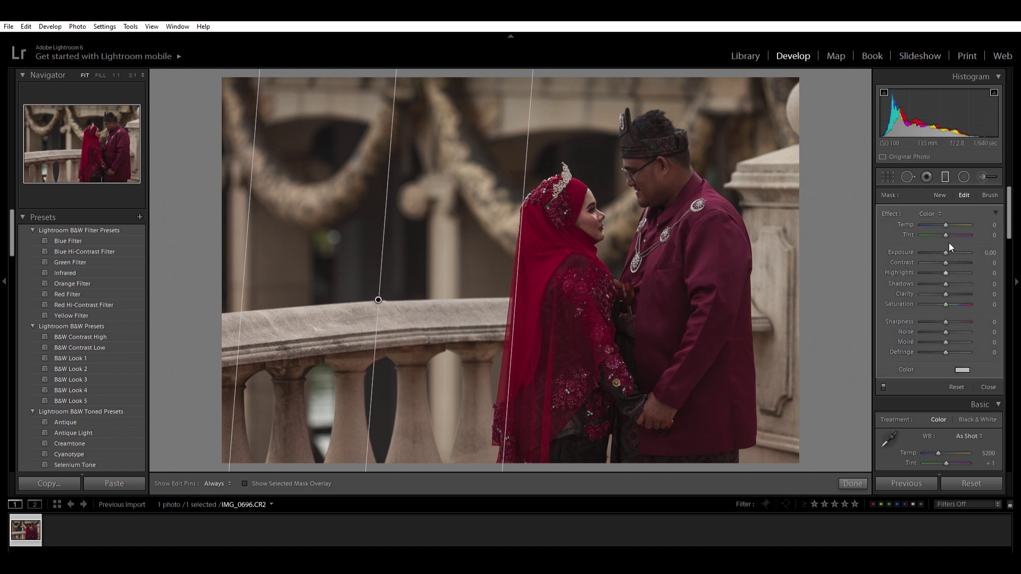
pyautogui.moveTo(947, 241); pyautogui.dragTo(942, 242)
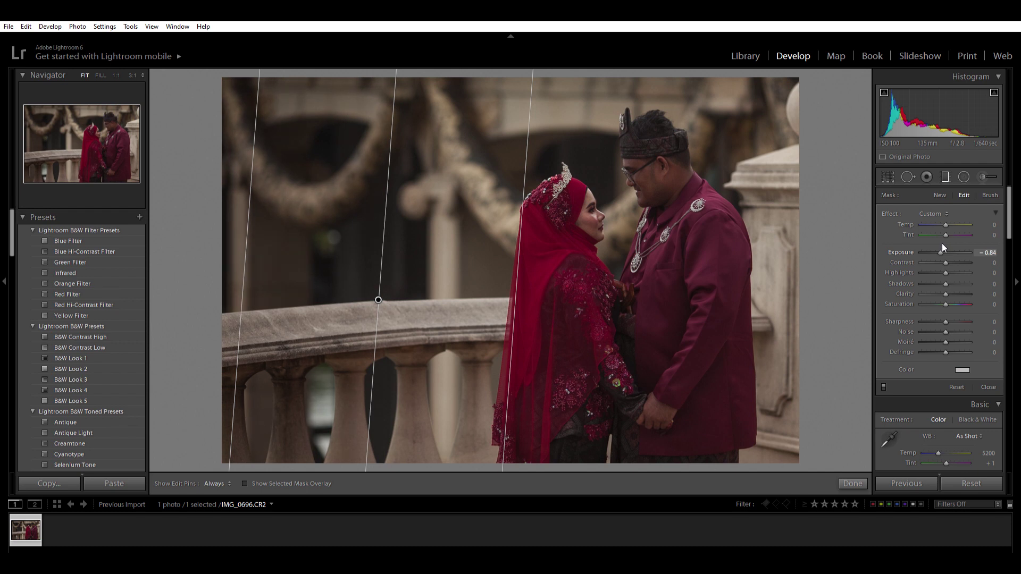
pyautogui.moveTo(942, 243); pyautogui.dragTo(942, 244)
pyautogui.moveTo(248, 238); pyautogui.dragTo(277, 240)
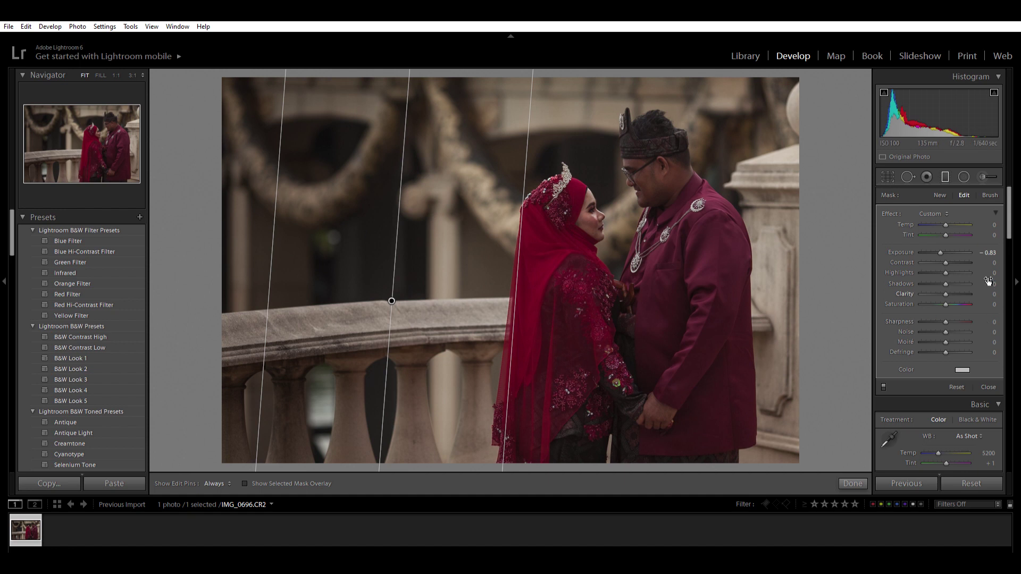
# Add a second, narrower graduated filter from the photo's right edge to the groom's back, with Exposure -0.57
pyautogui.click(941, 191)
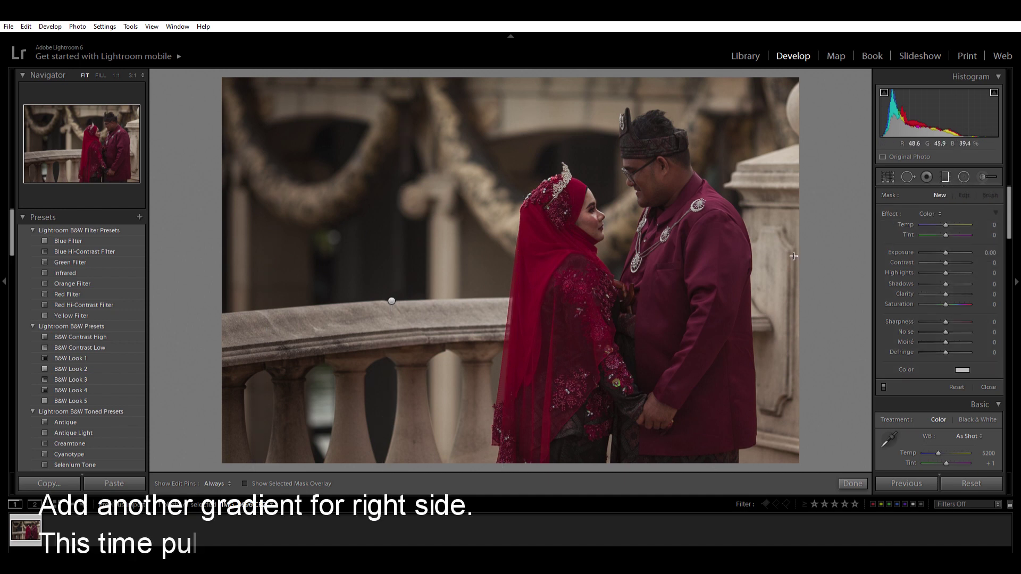
pyautogui.moveTo(794, 259); pyautogui.dragTo(746, 264)
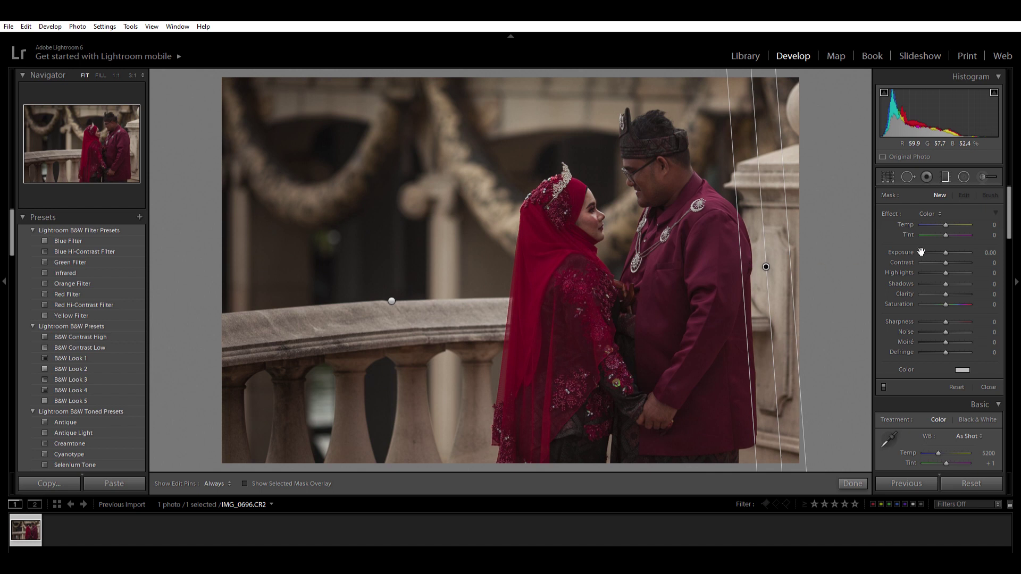
pyautogui.moveTo(944, 244); pyautogui.dragTo(941, 244)
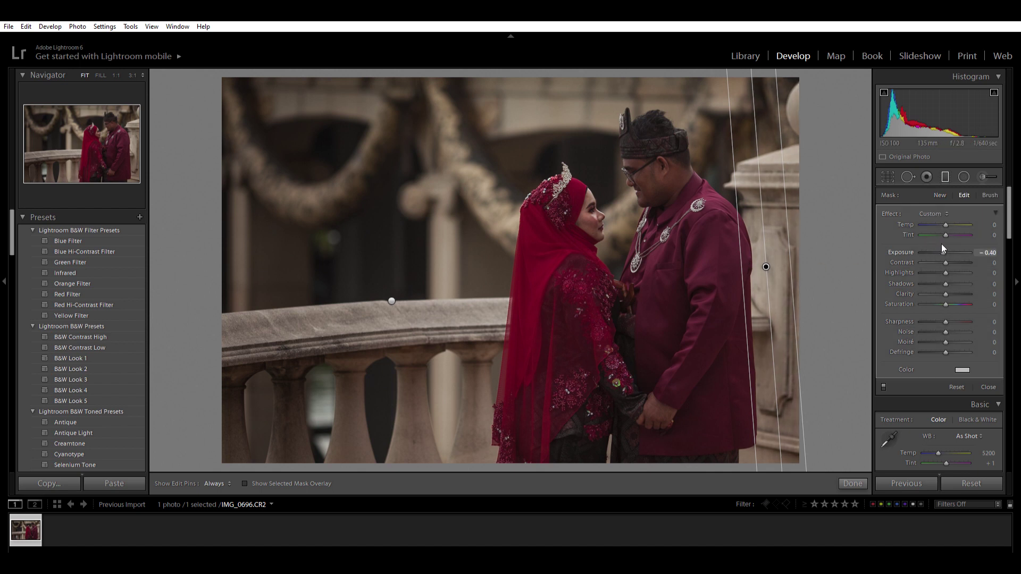
pyautogui.moveTo(792, 259); pyautogui.dragTo(788, 264)
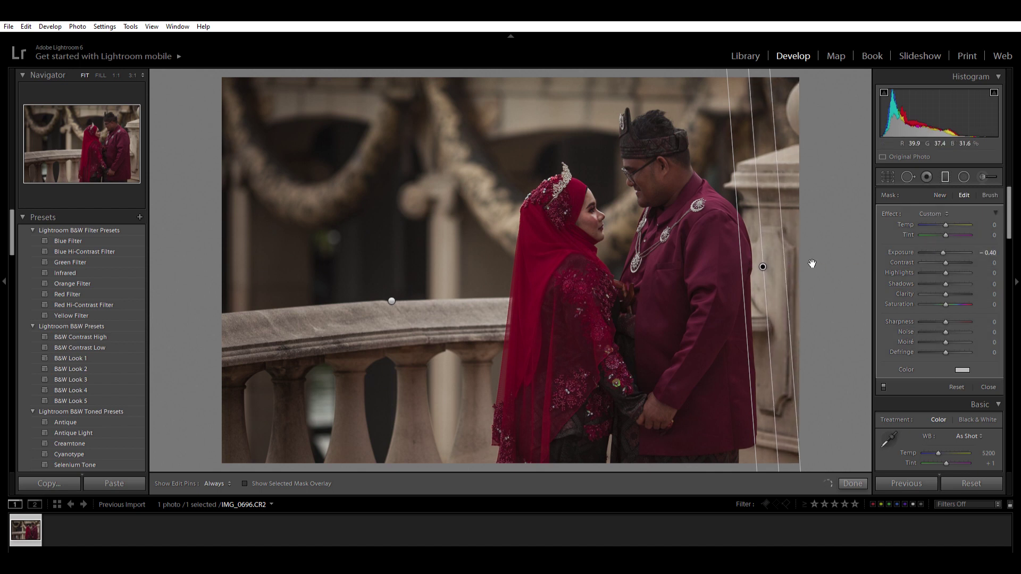
pyautogui.moveTo(940, 240); pyautogui.dragTo(940, 246)
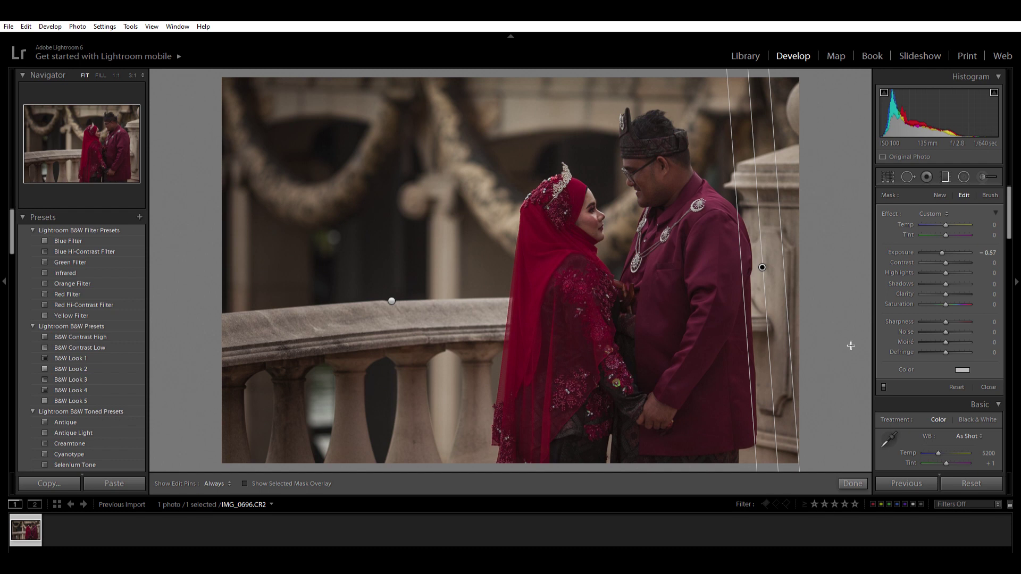
pyautogui.click(855, 481)
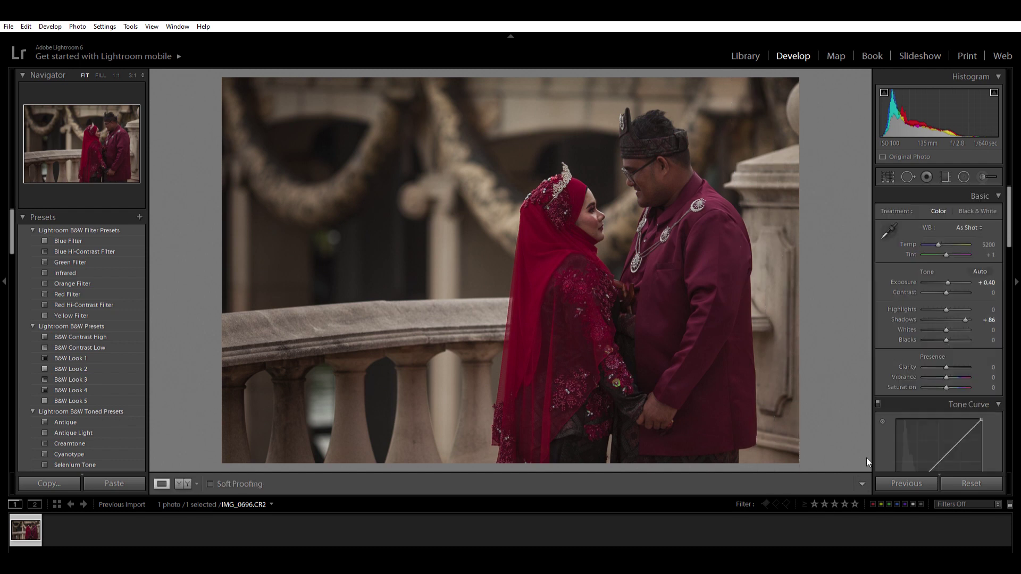
# Brighten the bride's face with an elliptical radial filter at Exposure 0.76, fitted around her head
pyautogui.click(963, 176)
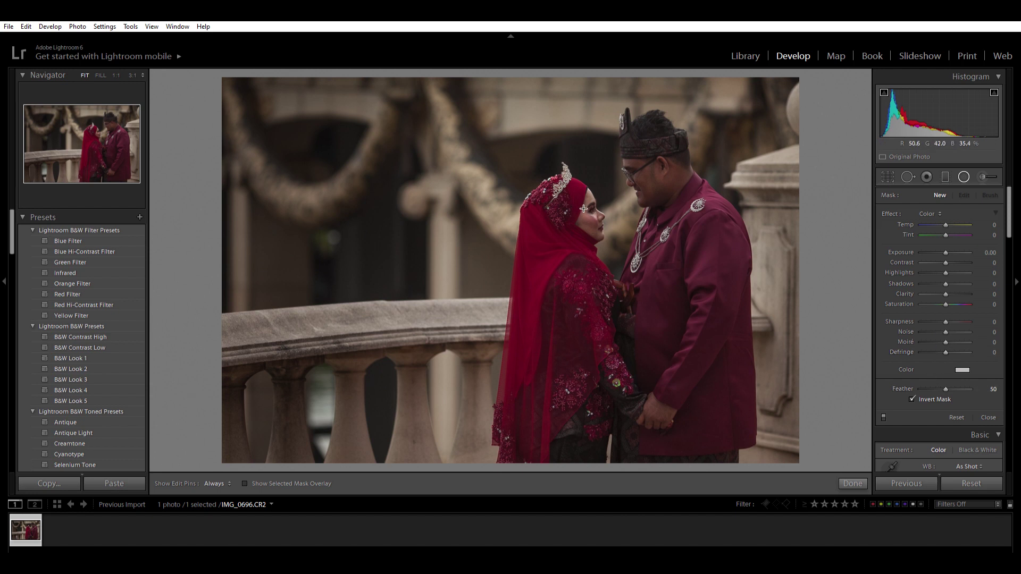
pyautogui.moveTo(590, 221); pyautogui.dragTo(617, 274)
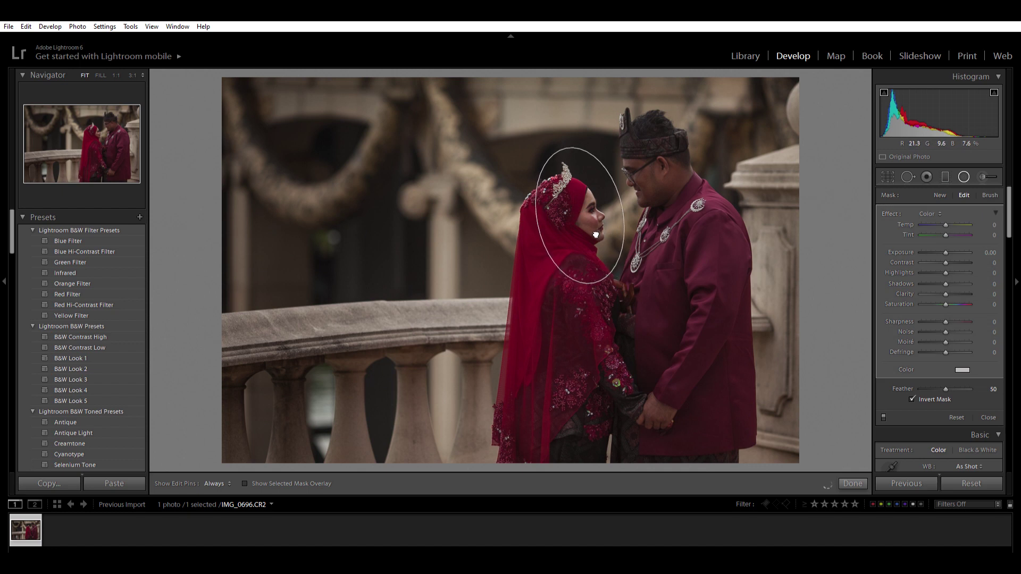
pyautogui.moveTo(595, 235); pyautogui.dragTo(598, 231)
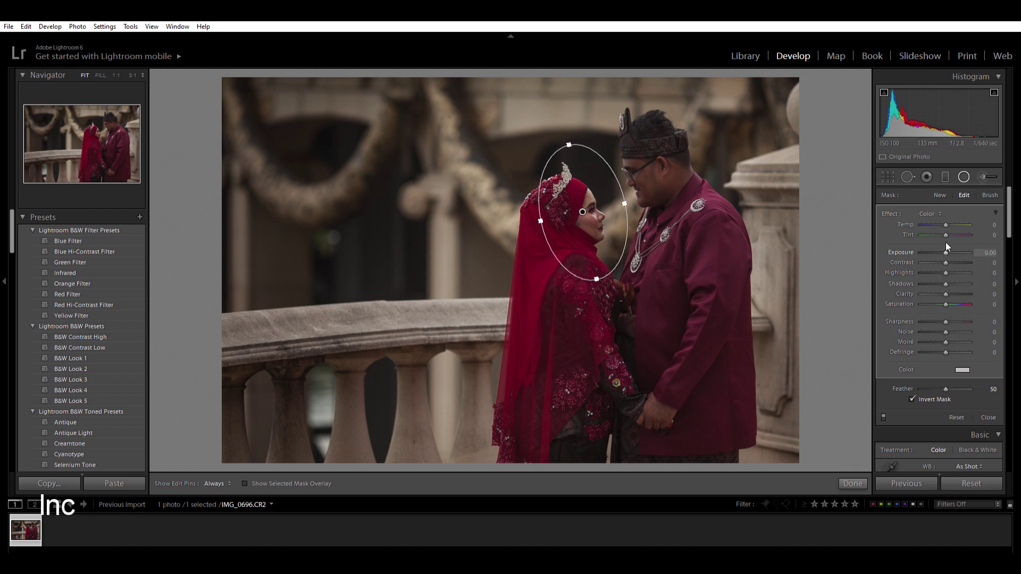
pyautogui.moveTo(945, 242); pyautogui.dragTo(949, 243)
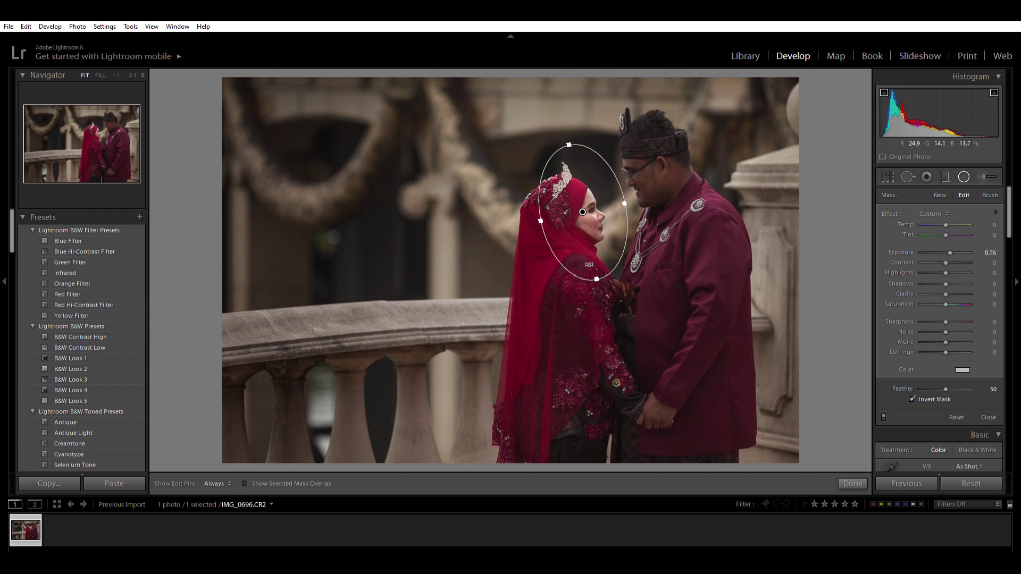
pyautogui.moveTo(600, 273); pyautogui.dragTo(600, 275)
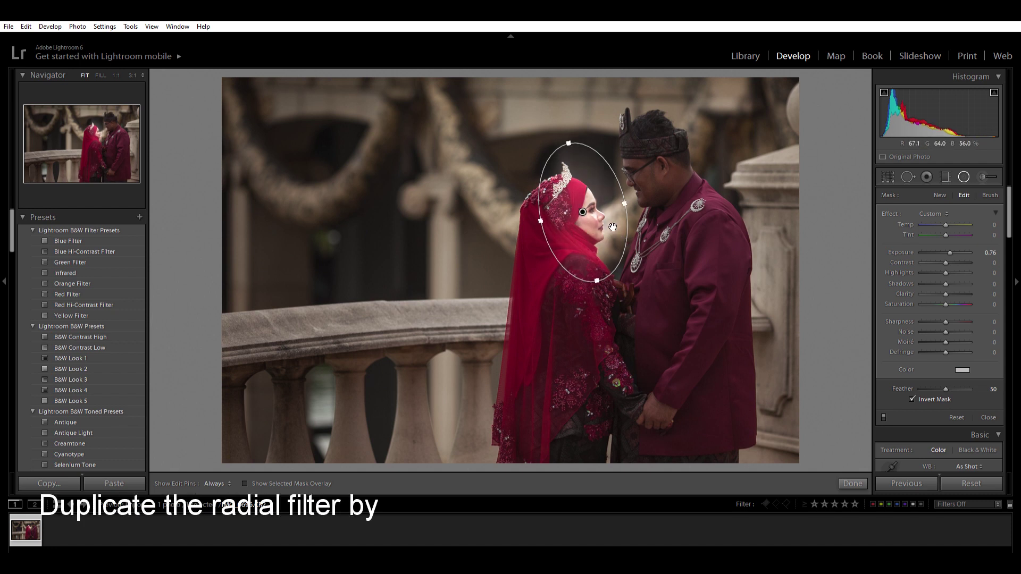
# Duplicate the radial filter onto the groom's face and the couple's hands, shortening the hand ellipse and setting its Exposure to 0.86
pyautogui.moveTo(613, 224); pyautogui.dragTo(677, 180)
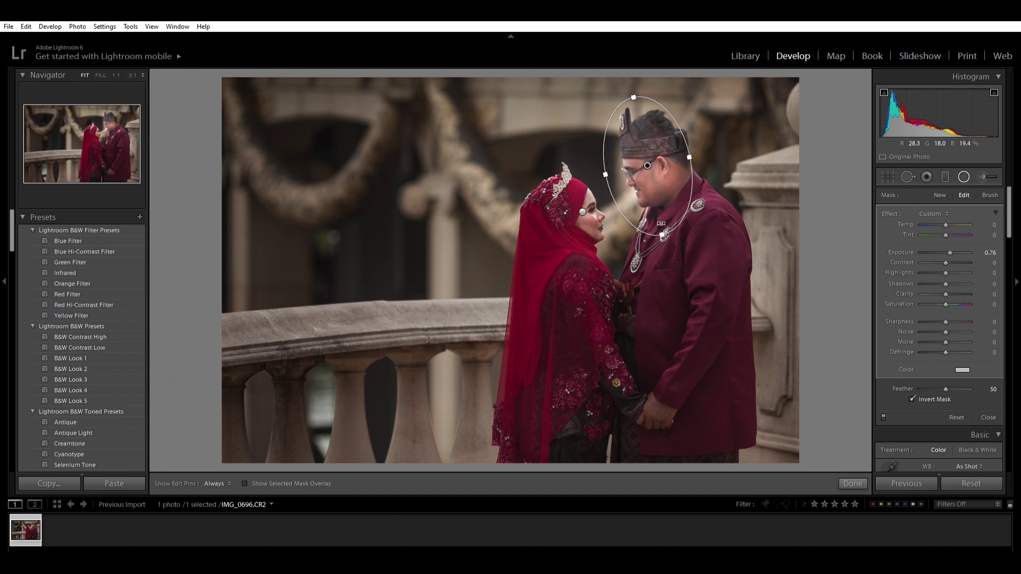
pyautogui.moveTo(656, 184); pyautogui.dragTo(655, 405)
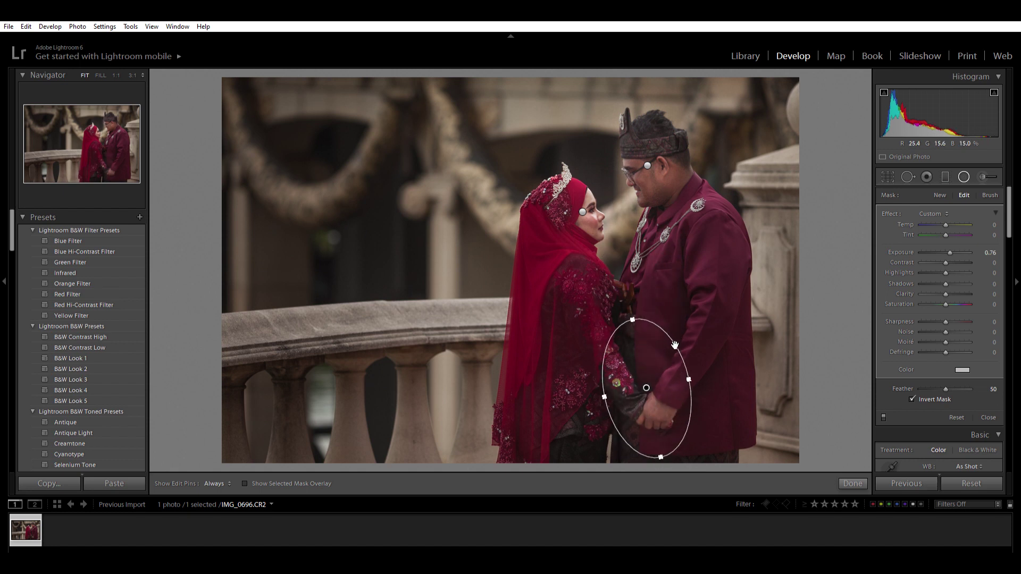
pyautogui.moveTo(637, 315); pyautogui.dragTo(639, 333)
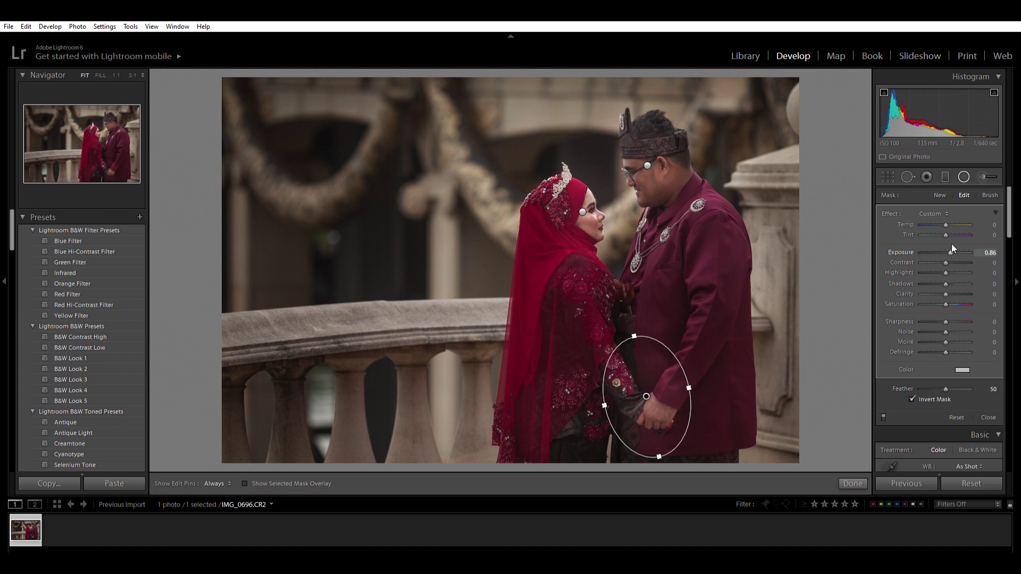
pyautogui.click(855, 481)
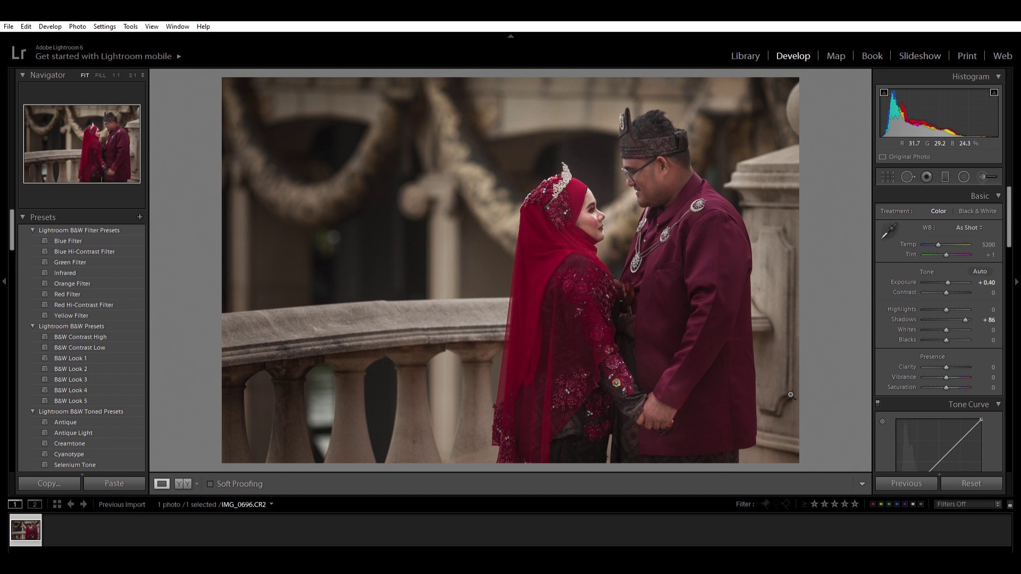
# Brighten the groom's jacket with an Adjustment Brush at Exposure 0.59, painting over the chest, sleeve and lower edge
pyautogui.click(984, 171)
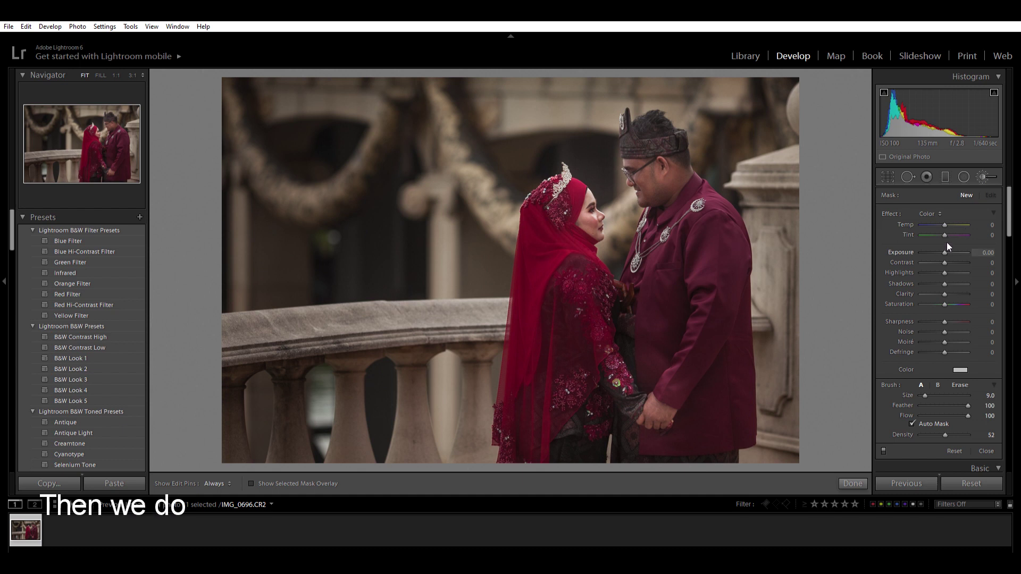
pyautogui.moveTo(947, 243); pyautogui.dragTo(951, 244)
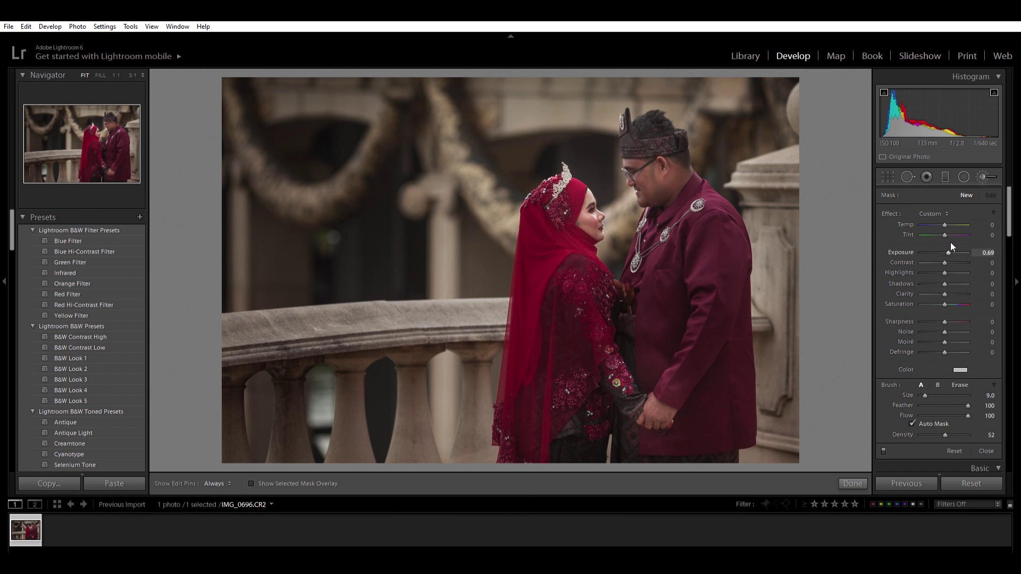
pyautogui.press('Down')
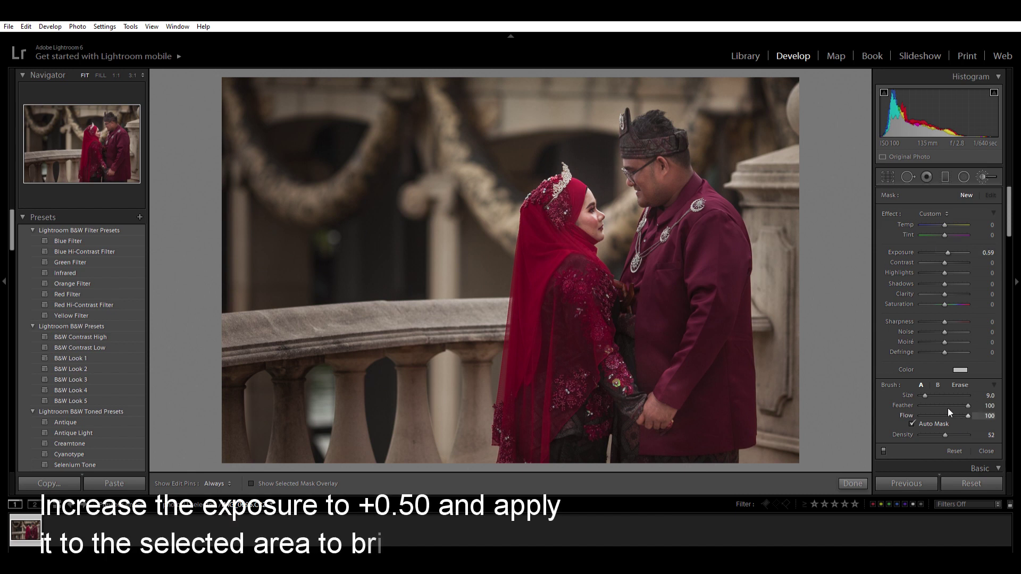
pyautogui.moveTo(965, 407); pyautogui.dragTo(968, 406)
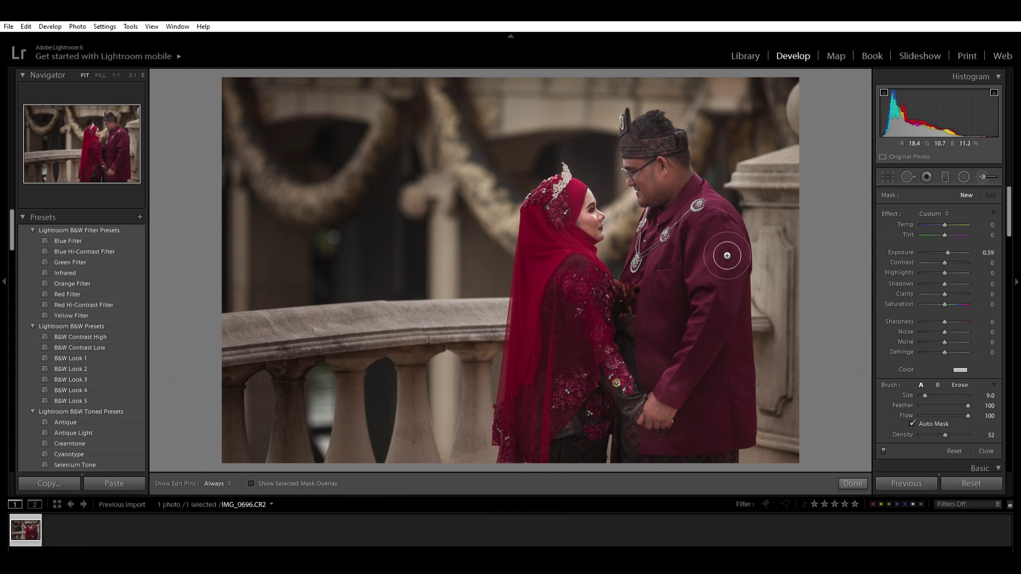
pyautogui.scroll(1, 730, 253)
pyautogui.moveTo(705, 232)
pyautogui.mouseDown()
pyautogui.moveTo(711, 368)
pyautogui.moveTo(709, 324)
pyautogui.mouseUp()
pyautogui.press('h')
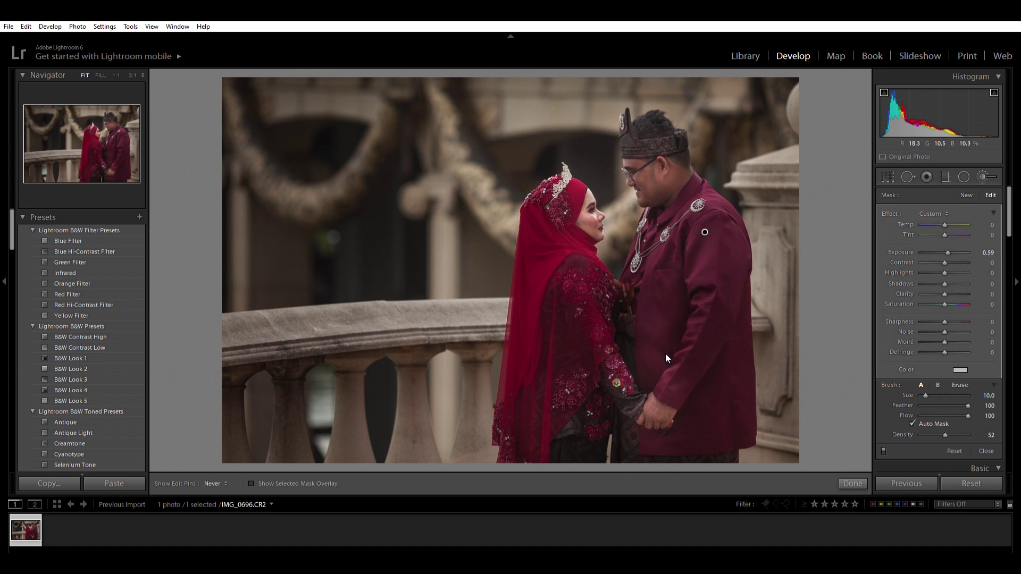
pyautogui.press('h')
pyautogui.moveTo(660, 321)
pyautogui.mouseDown()
pyautogui.moveTo(625, 309)
pyautogui.moveTo(649, 361)
pyautogui.moveTo(653, 351)
pyautogui.moveTo(627, 335)
pyautogui.mouseUp()
pyautogui.moveTo(753, 388); pyautogui.dragTo(747, 432)
# Extend the brush adjustment to the dark gap between the stone balusters and finish the brush edit
pyautogui.scroll(3, 746, 429)
pyautogui.press('h')
pyautogui.press('h')
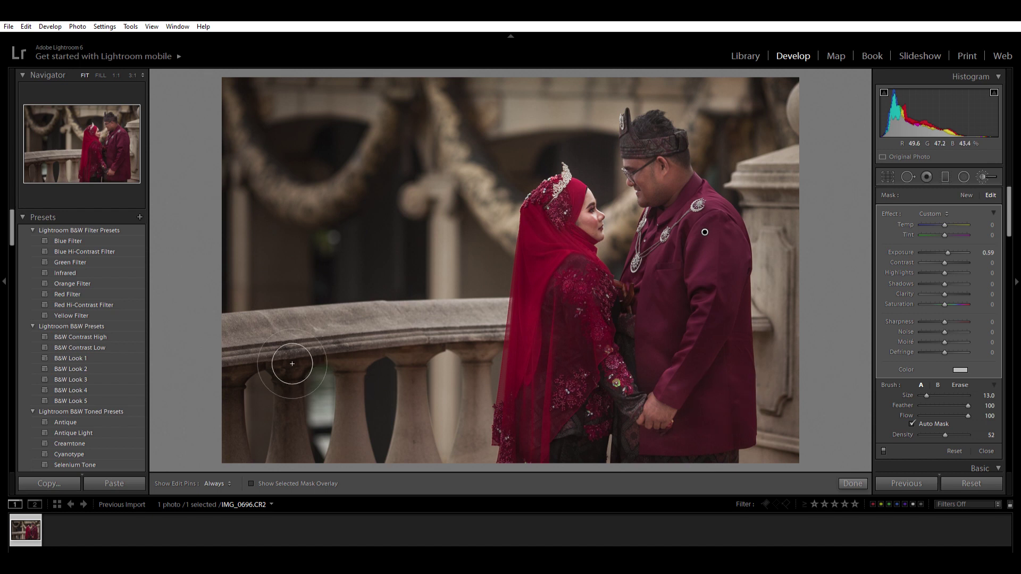
pyautogui.moveTo(326, 426)
pyautogui.mouseDown()
pyautogui.moveTo(328, 404)
pyautogui.moveTo(326, 473)
pyautogui.mouseUp()
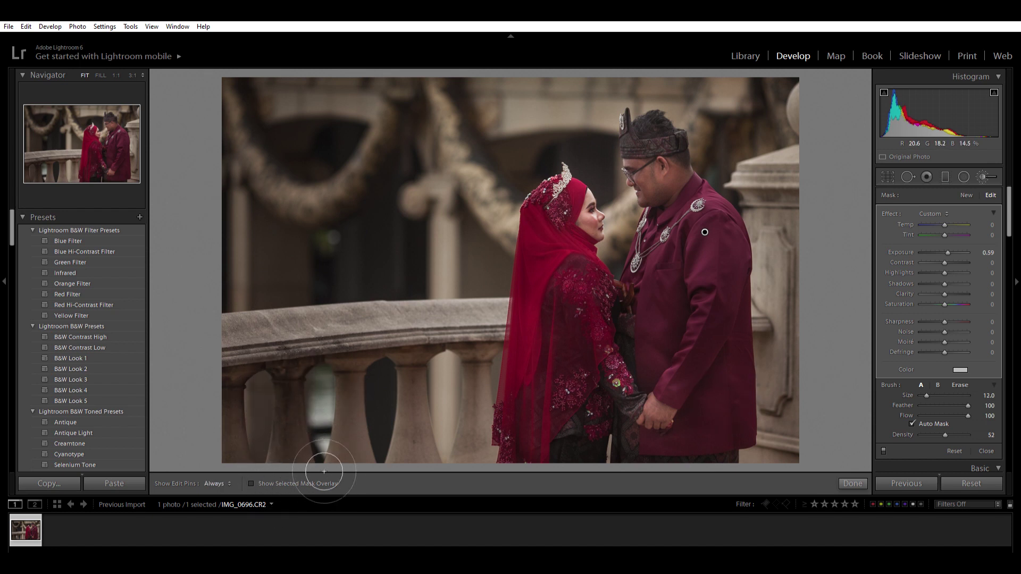
pyautogui.scroll(-2, 287, 168)
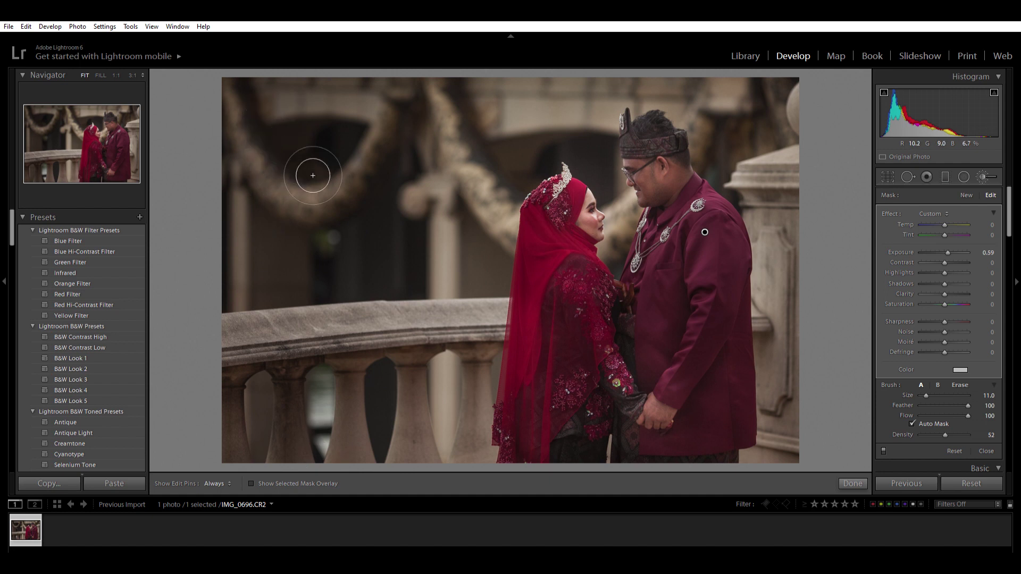
pyautogui.press('h')
pyautogui.press('h')
pyautogui.press('h')
pyautogui.scroll(1, 395, 283)
pyautogui.scroll(5, 337, 283)
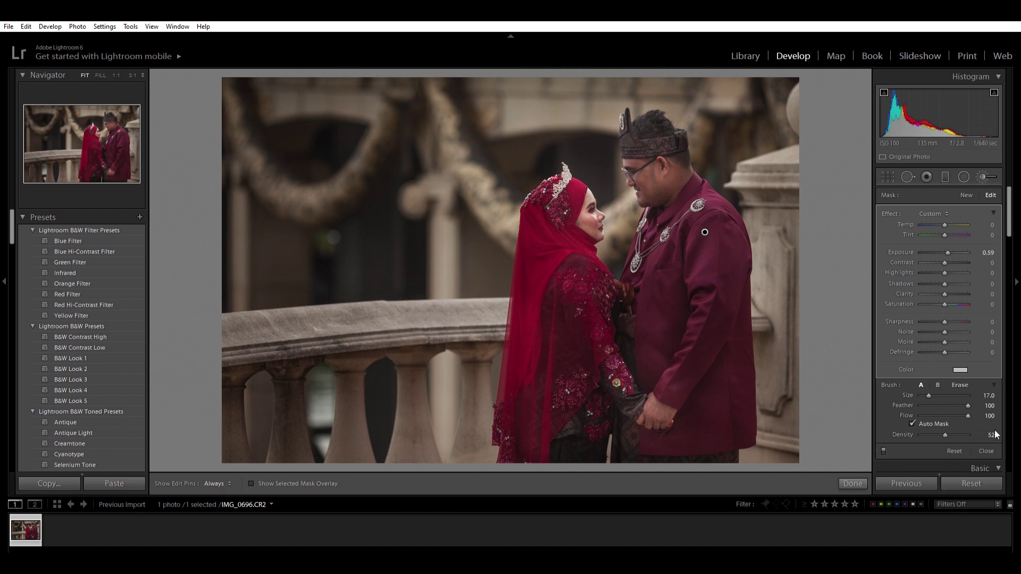
pyautogui.press('k')
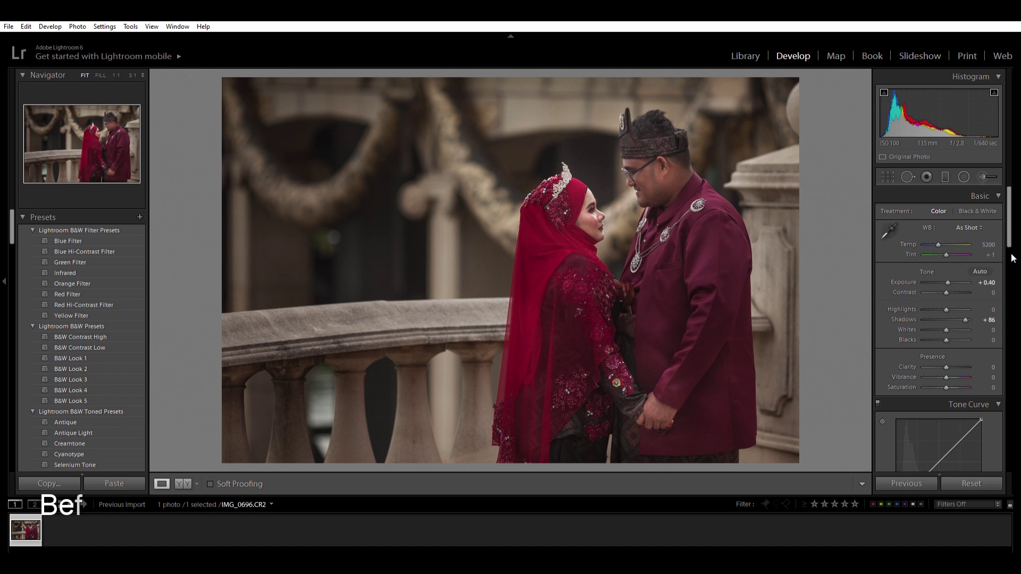
# Raise the global Exposure to +0.60 and show the photo in a side-by-side before and after comparison
pyautogui.click(949, 274)
pyautogui.press('Up')
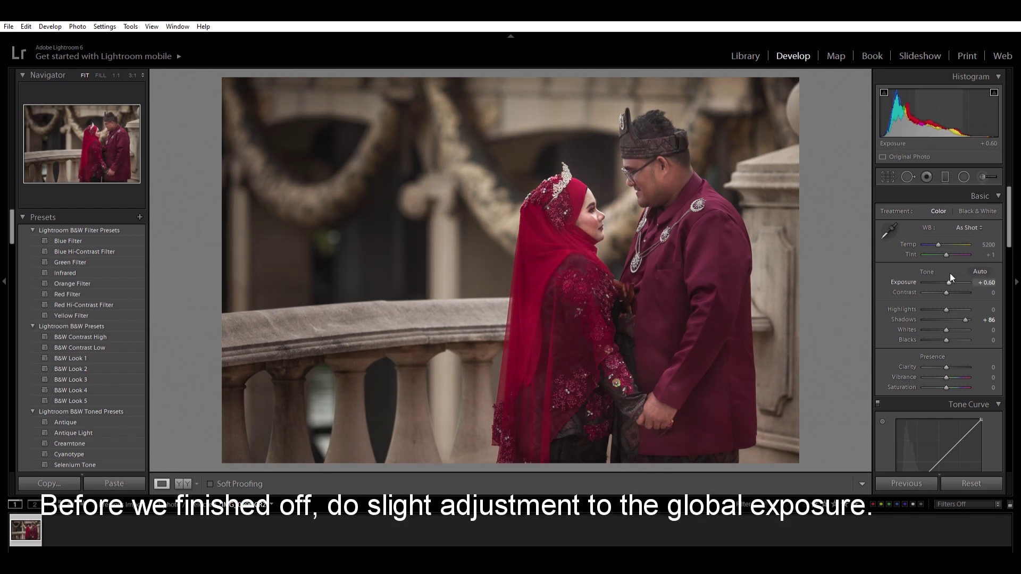
pyautogui.click(182, 476)
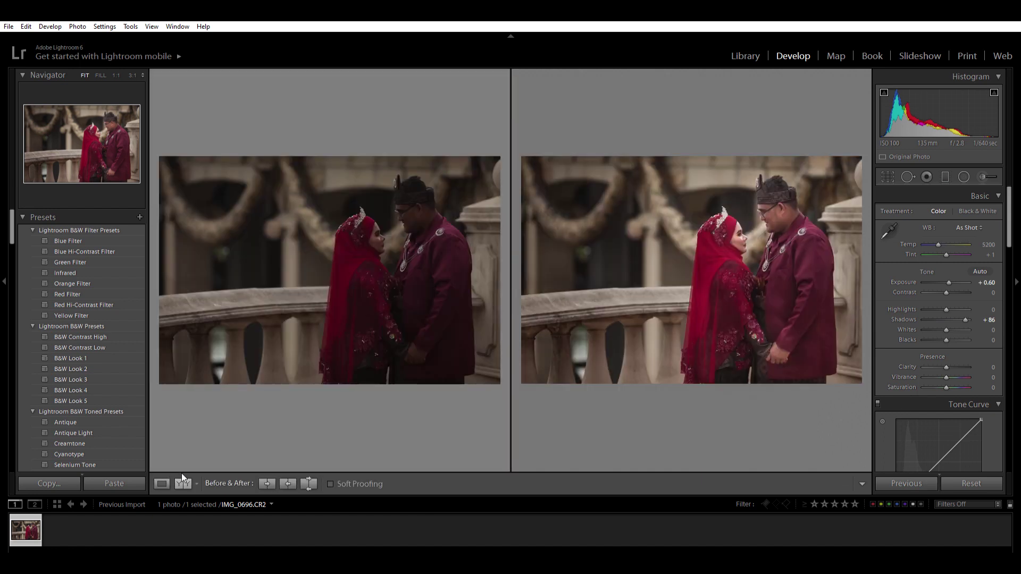